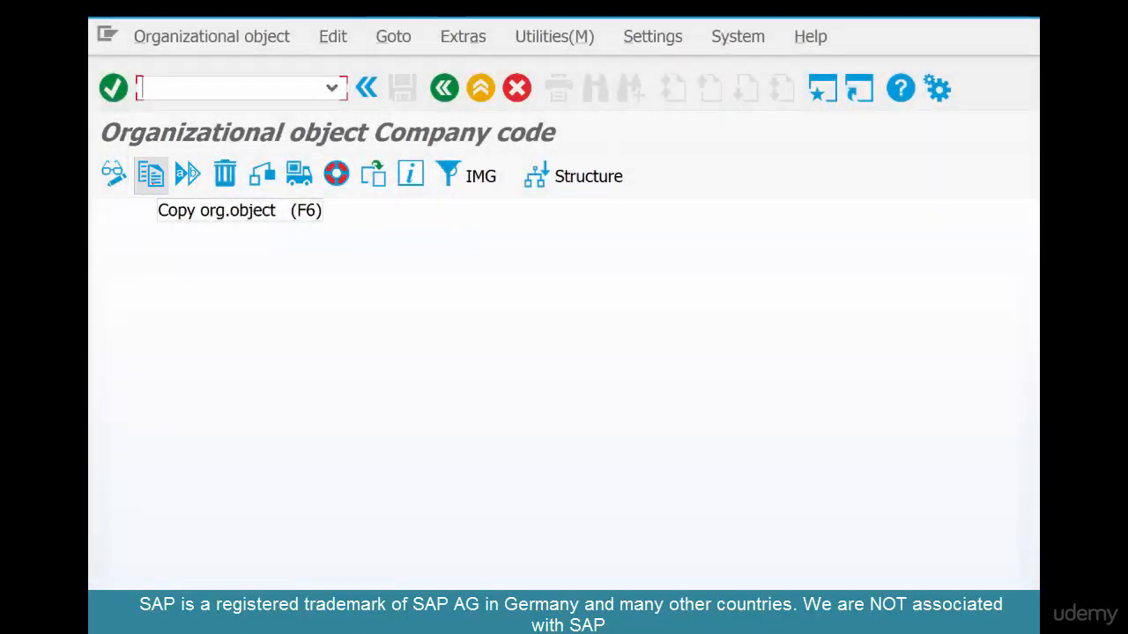
# Start copying the company code organizational object from company code 3000 to company code US01.
pyautogui.click(151, 175)
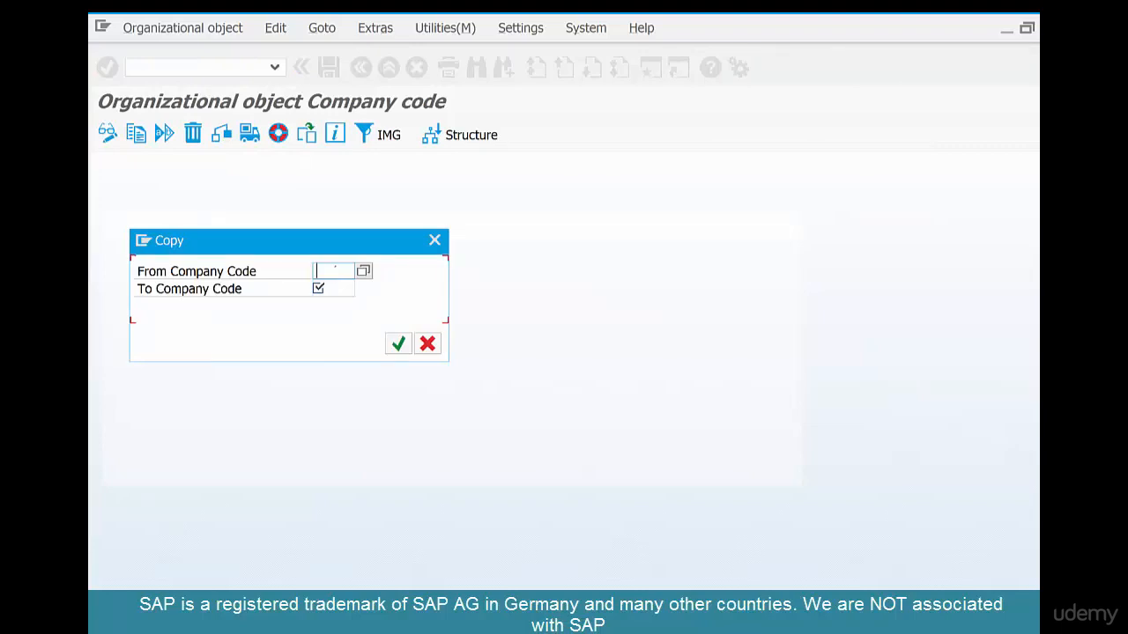
pyautogui.click(335, 270)
pyautogui.click(334, 287)
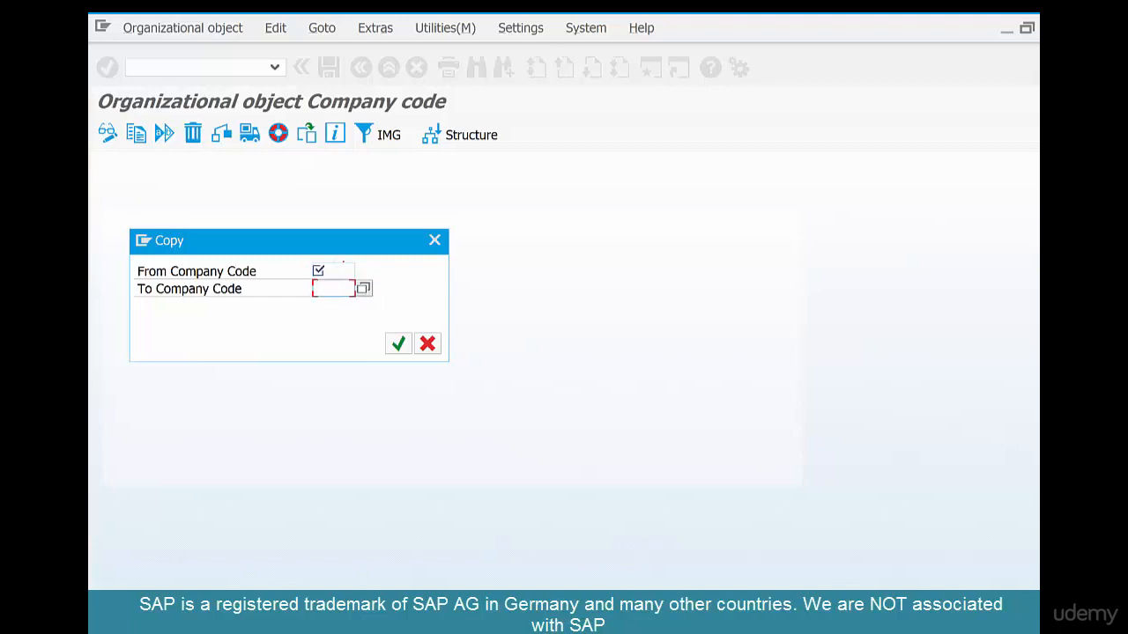
pyautogui.click(334, 271)
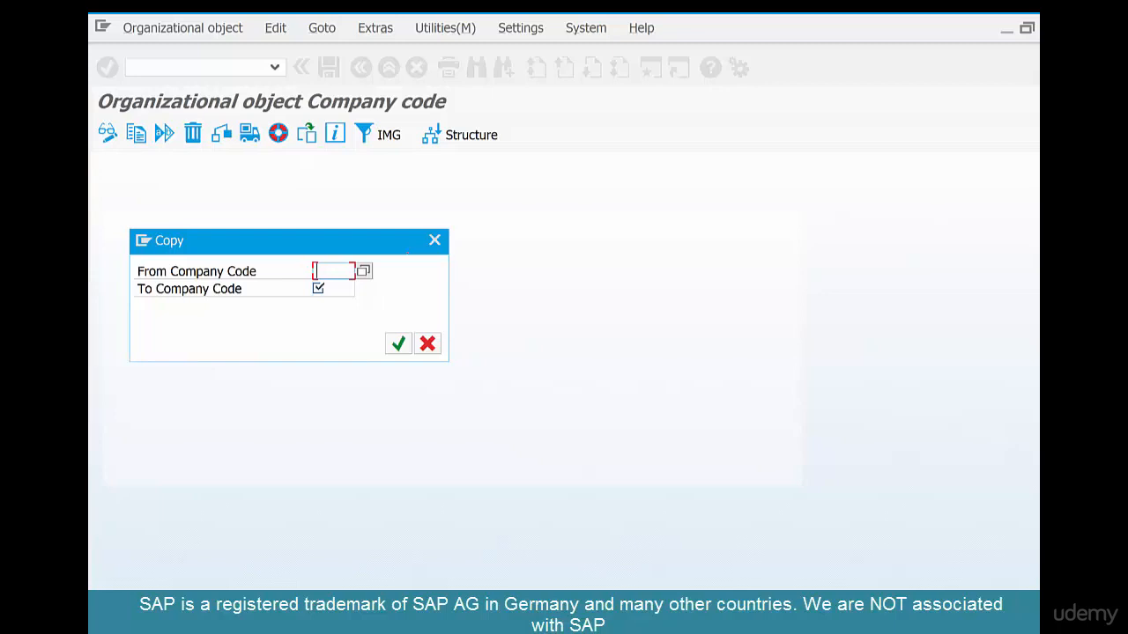
pyautogui.write('3000')
pyautogui.click(331, 287)
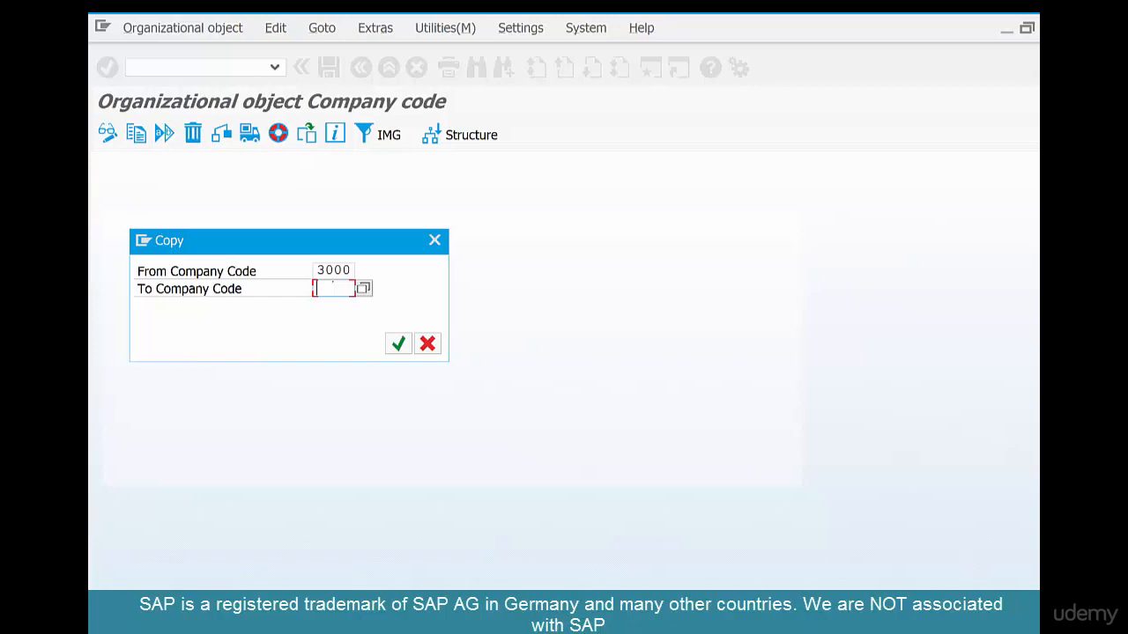
pyautogui.write('US01')
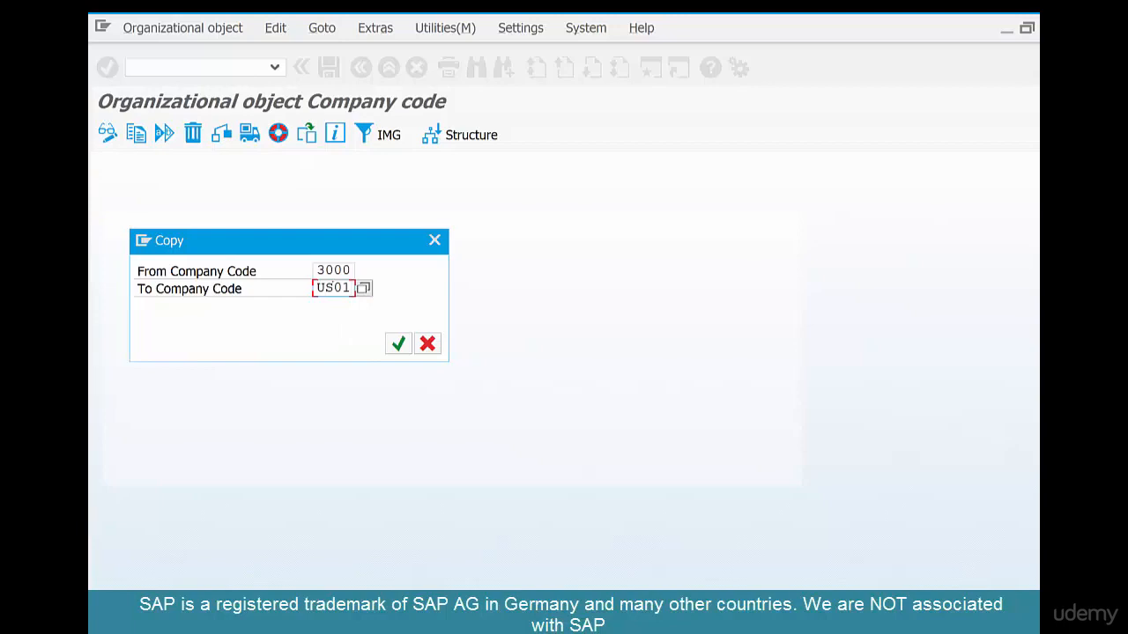
pyautogui.press('Return')
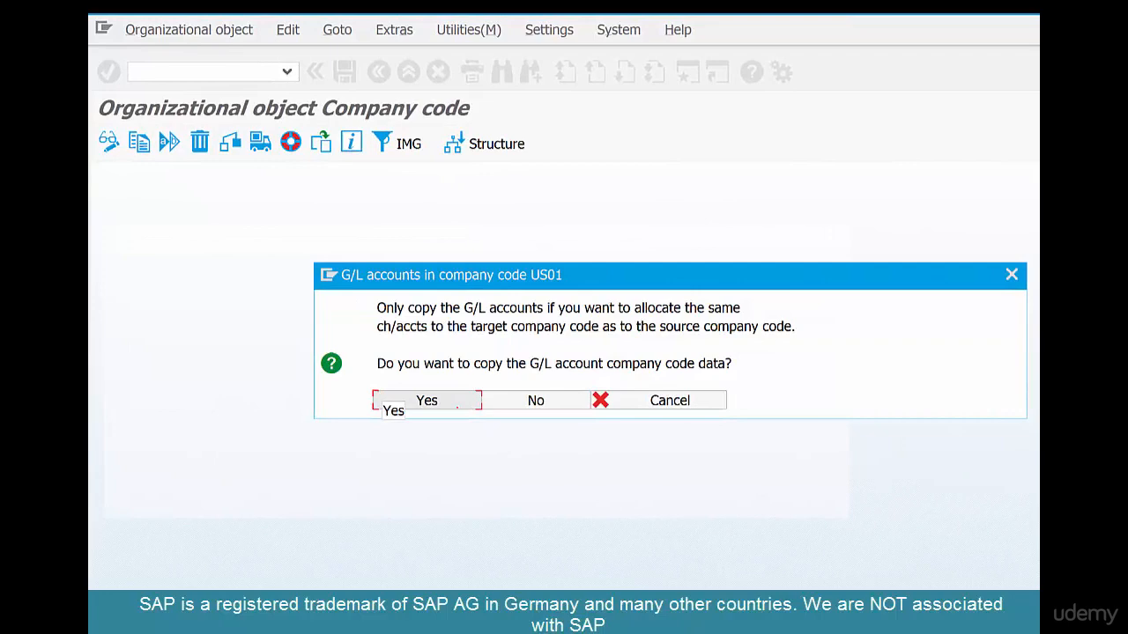
# Include the G/L account company code data in the copy, decline a different local currency, and acknowledge the information messages.
pyautogui.click(456, 402)
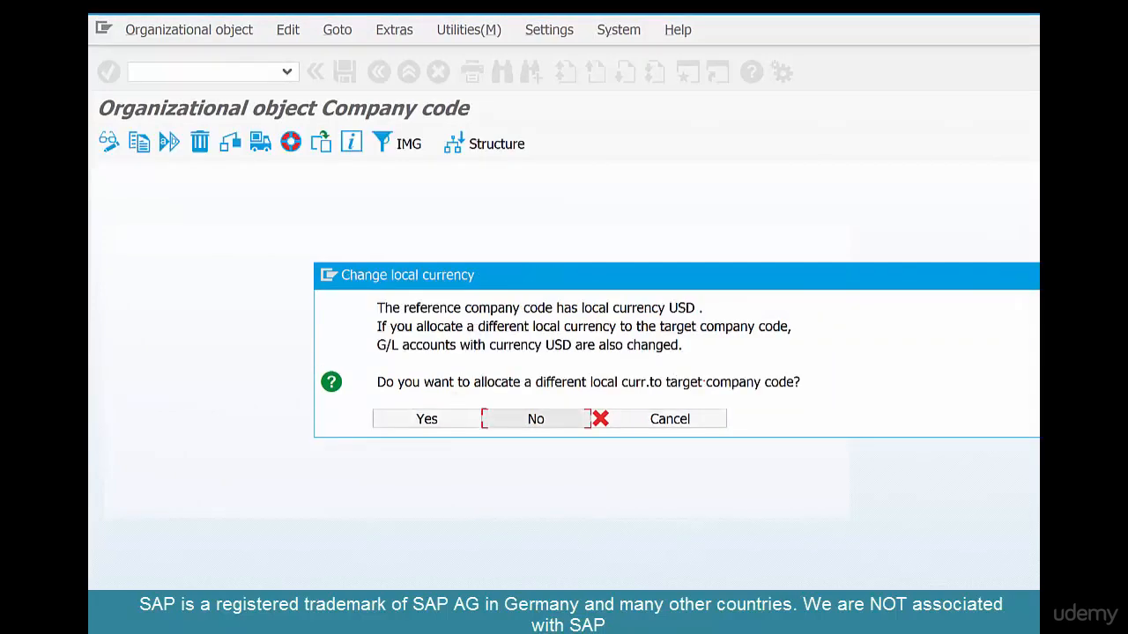
pyautogui.click(489, 417)
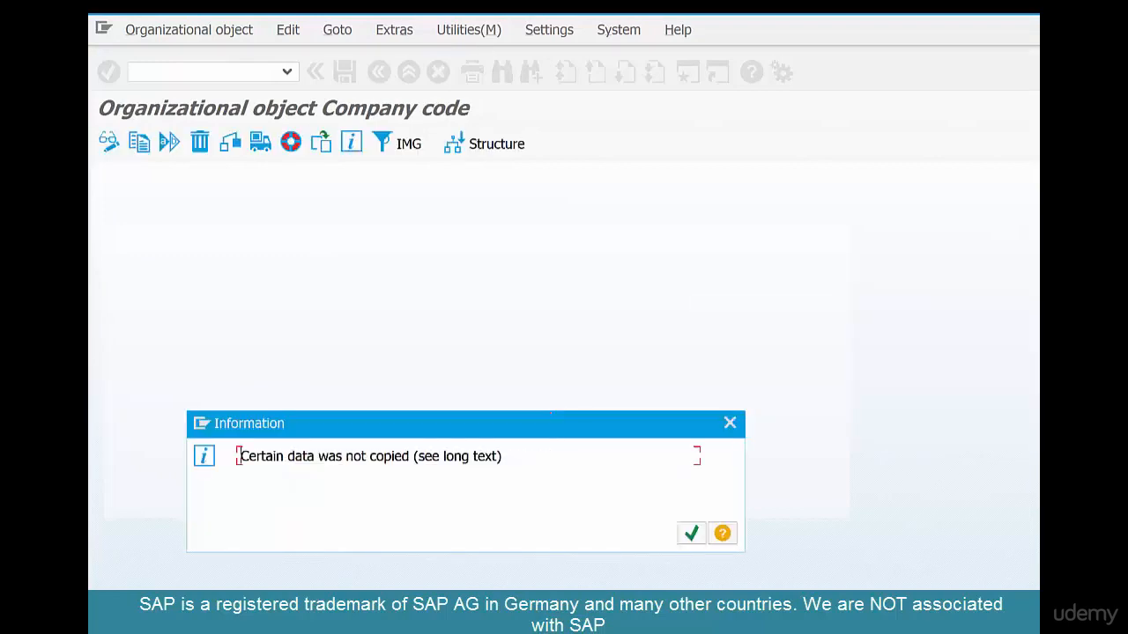
pyautogui.click(692, 534)
pyautogui.click(694, 552)
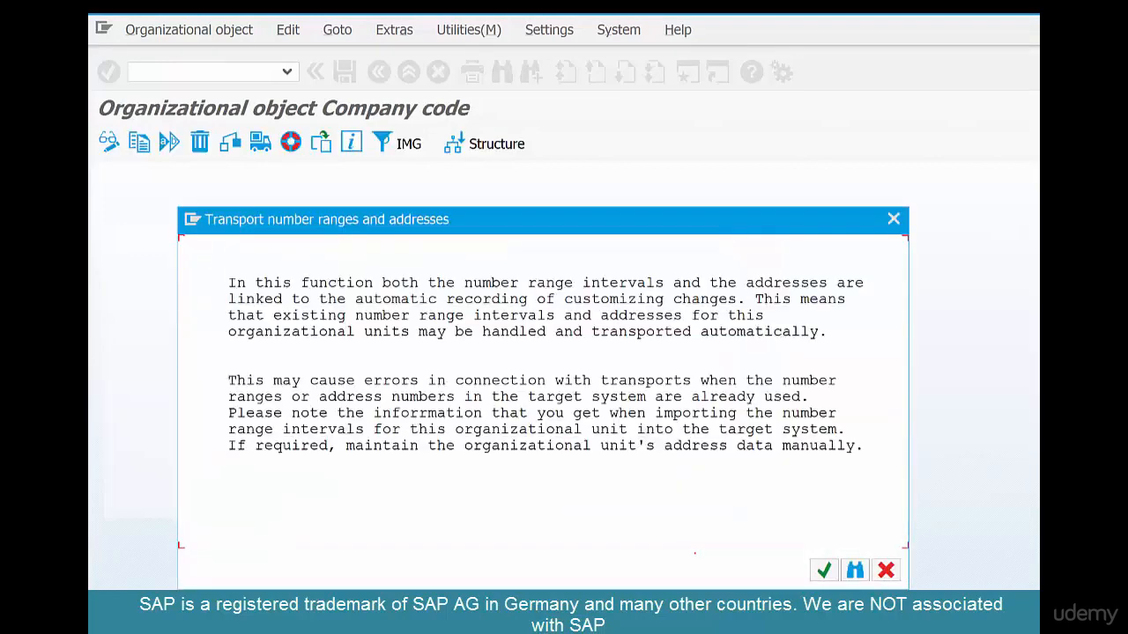
pyautogui.click(824, 570)
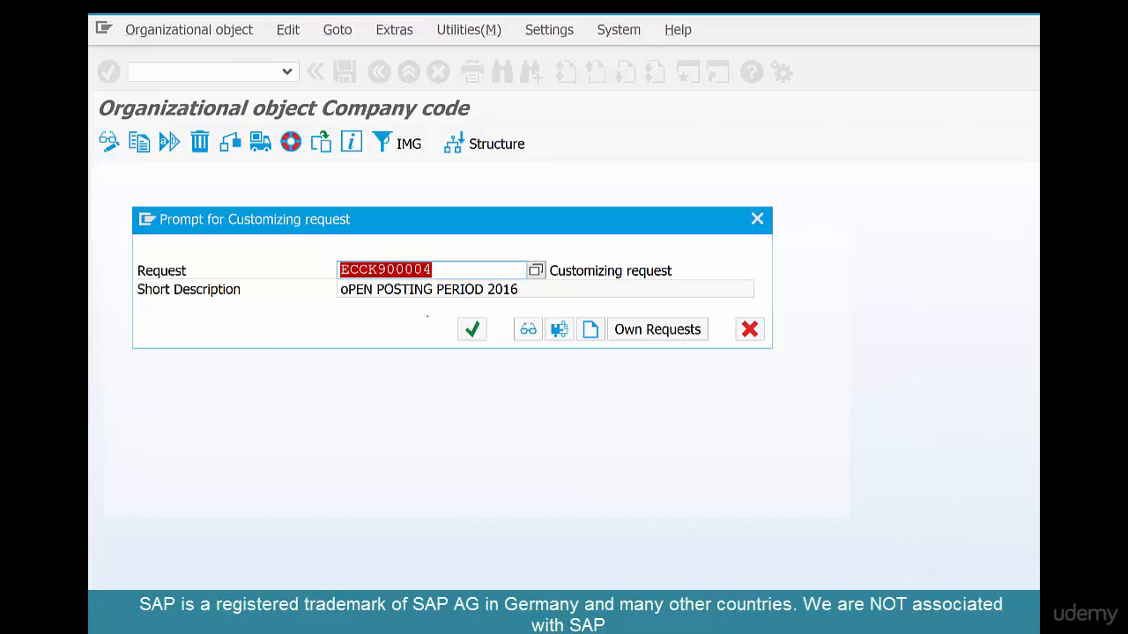
# Create a customizing request described as "Create Company code US01" and record the company code copy in it.
pyautogui.click(472, 329)
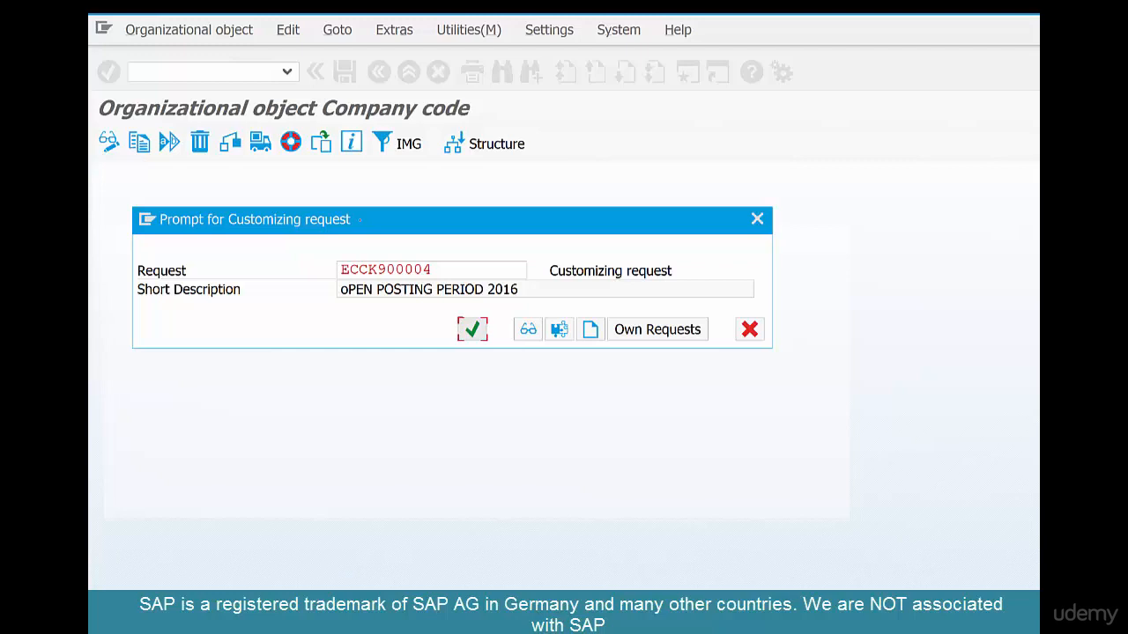
pyautogui.click(589, 330)
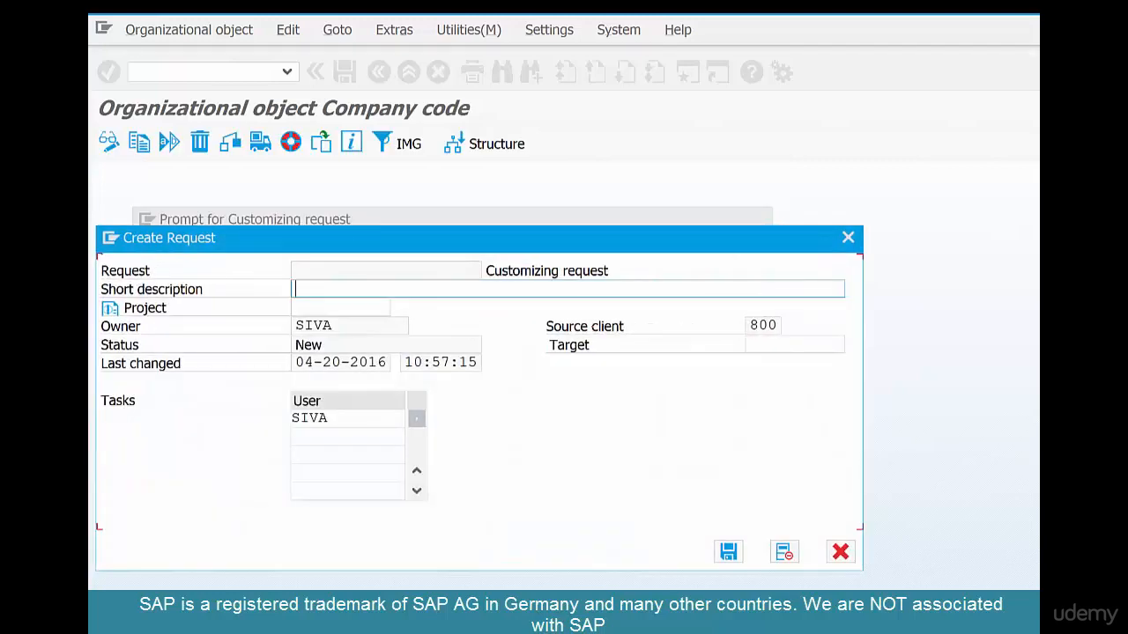
pyautogui.write('Create')
pyautogui.write('Com')
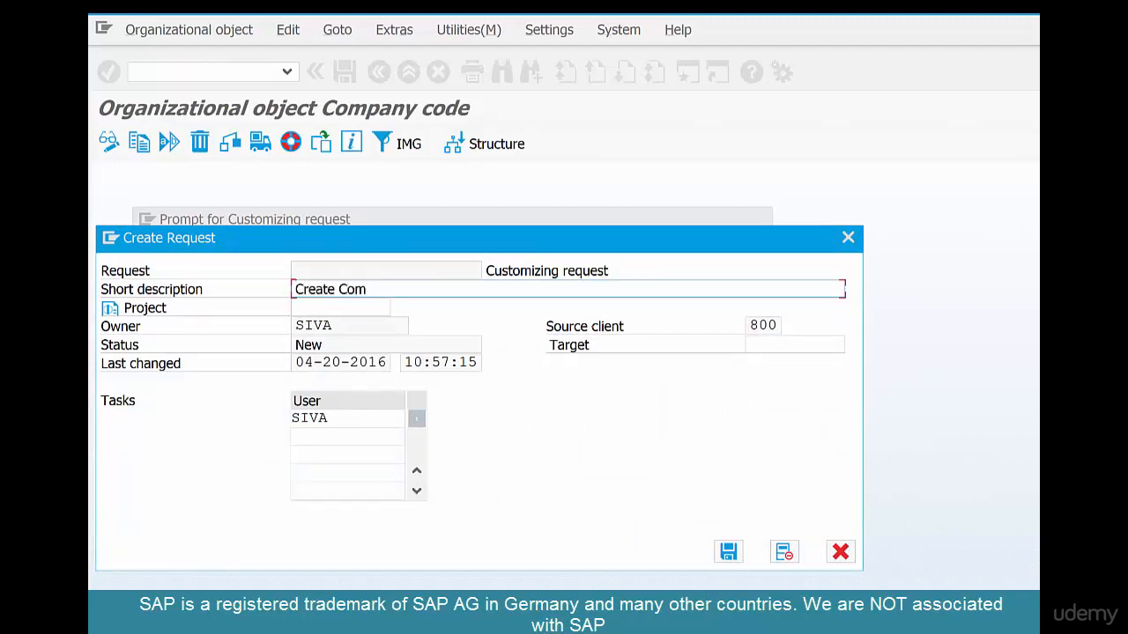
pyautogui.write('pany code US01')
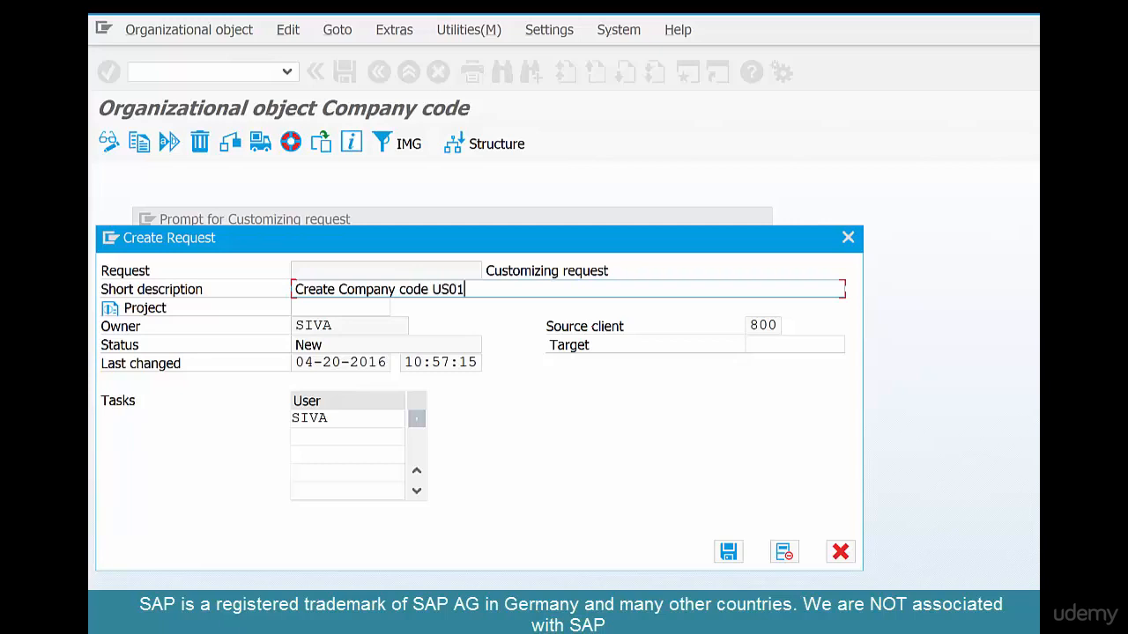
pyautogui.click(729, 551)
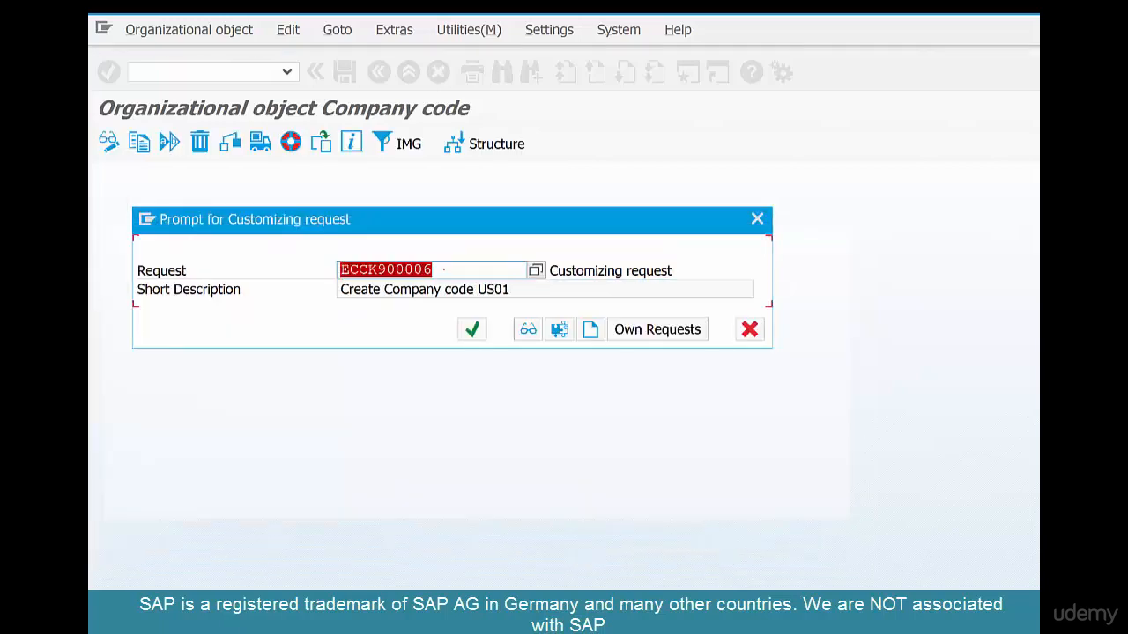
pyautogui.click(446, 272)
pyautogui.moveTo(446, 271); pyautogui.dragTo(316, 277)
pyautogui.press('Return')
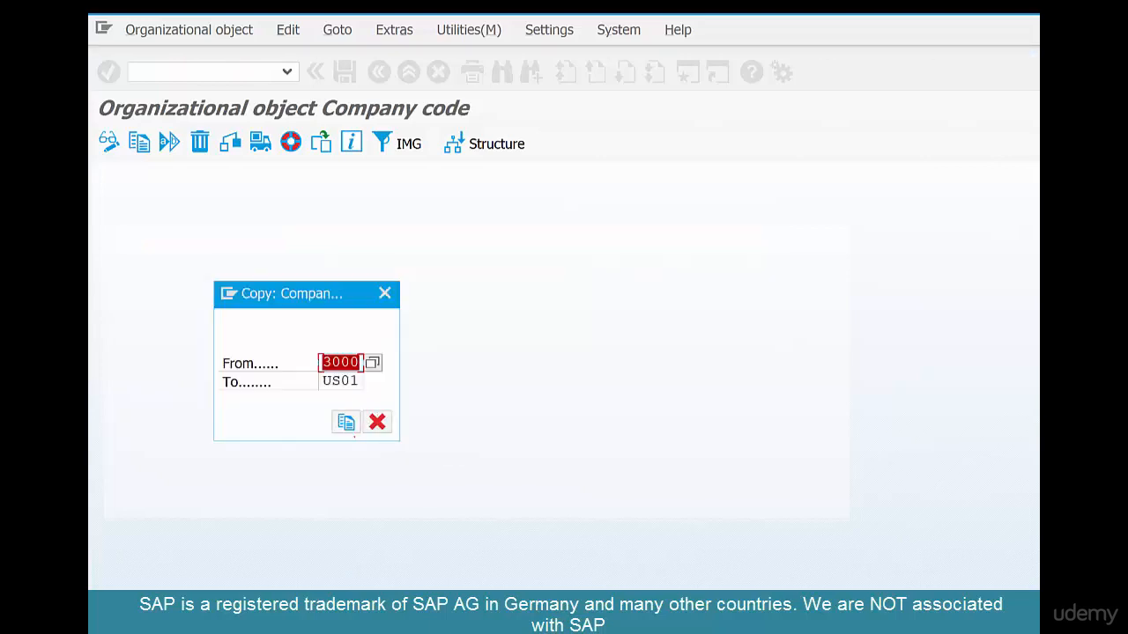
# Copy the number range intervals from 3000 to US01, accepting the transport caution and continuing with the remaining objects after the RF_BELEG error.
pyautogui.click(347, 423)
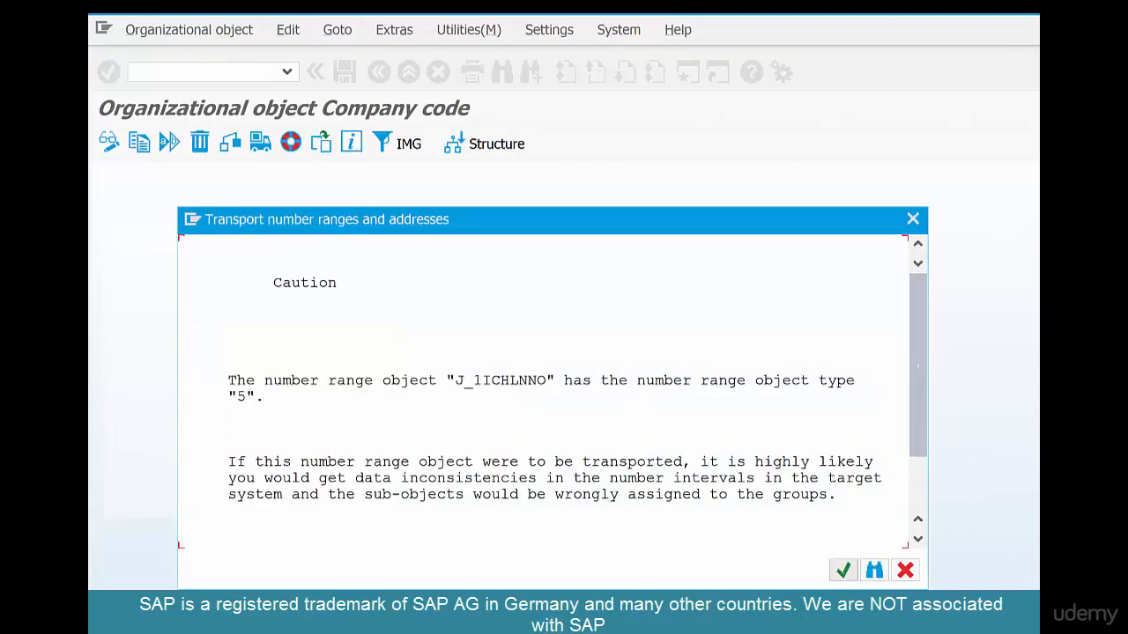
pyautogui.click(843, 571)
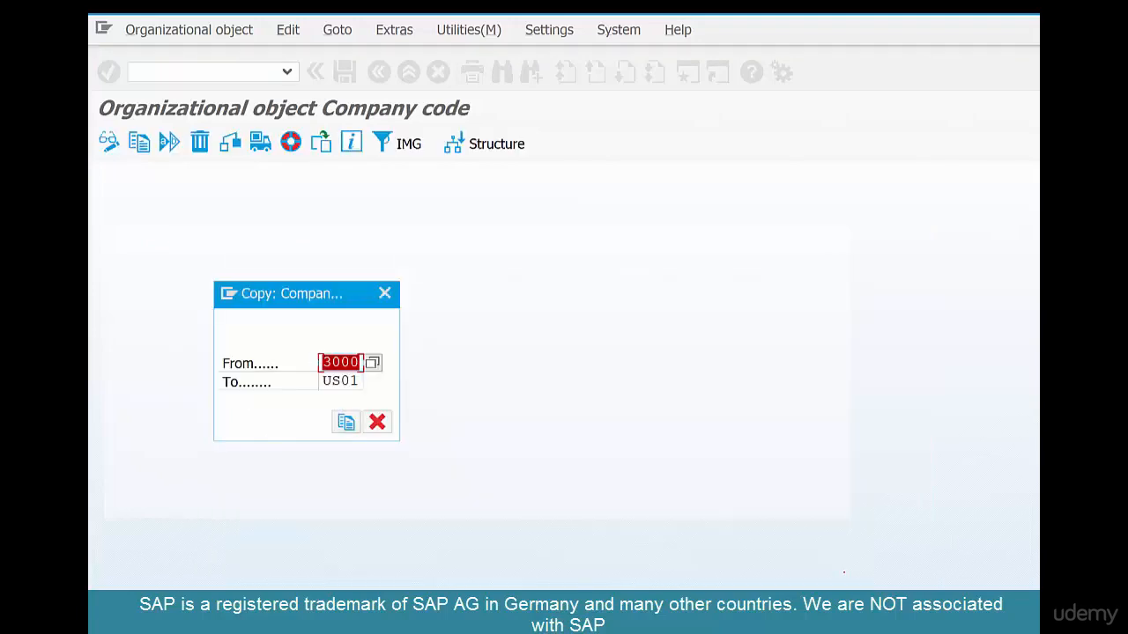
pyautogui.click(346, 421)
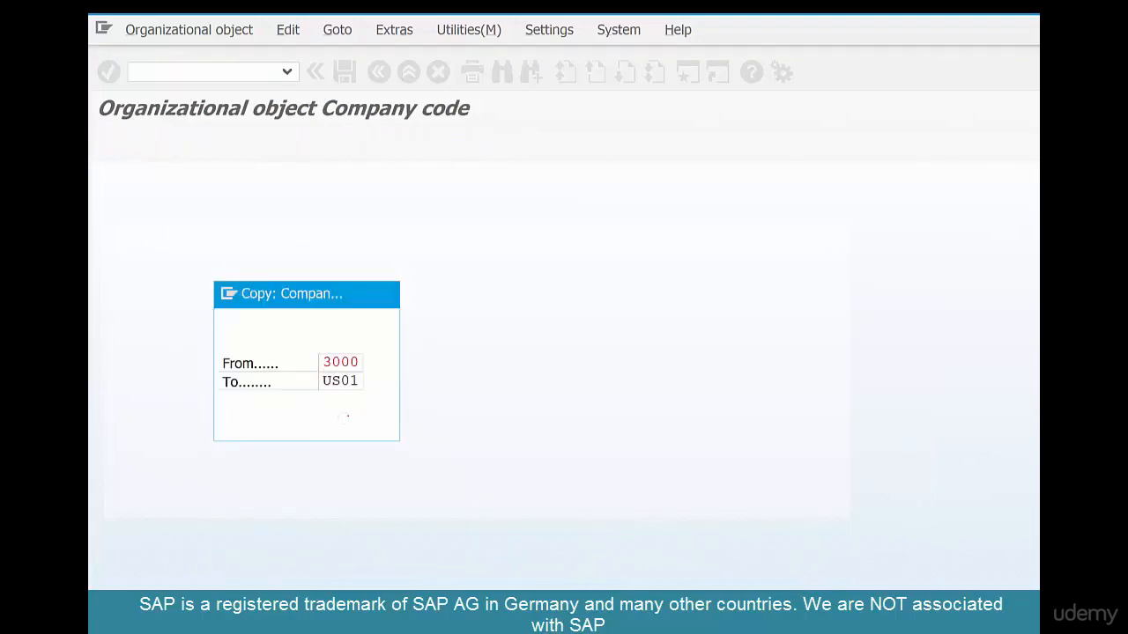
pyautogui.click(823, 571)
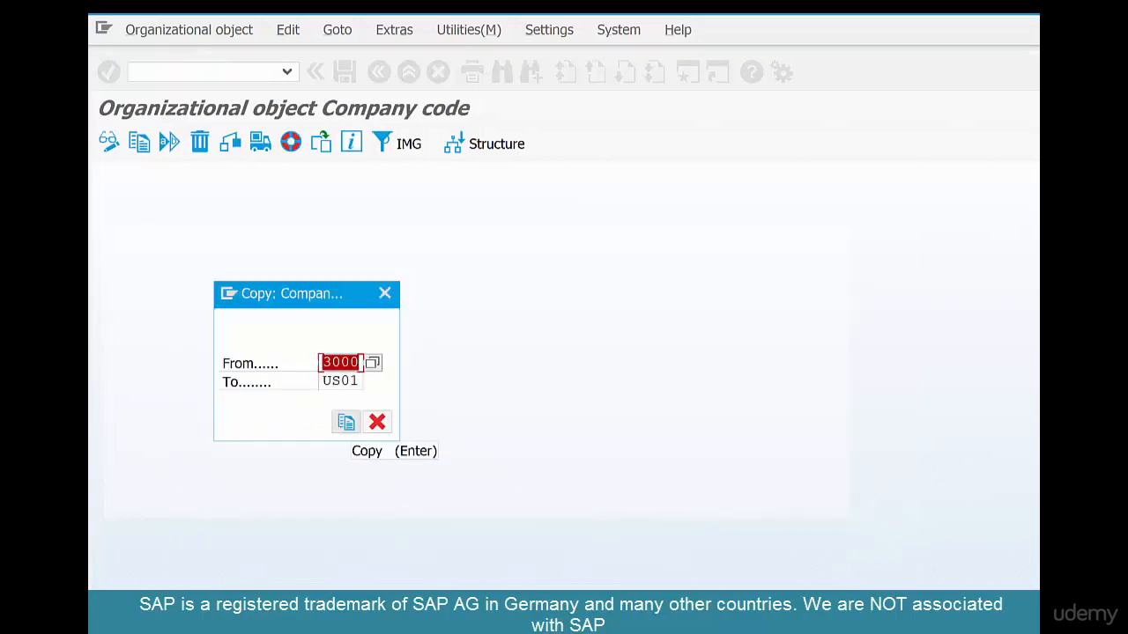
pyautogui.click(346, 422)
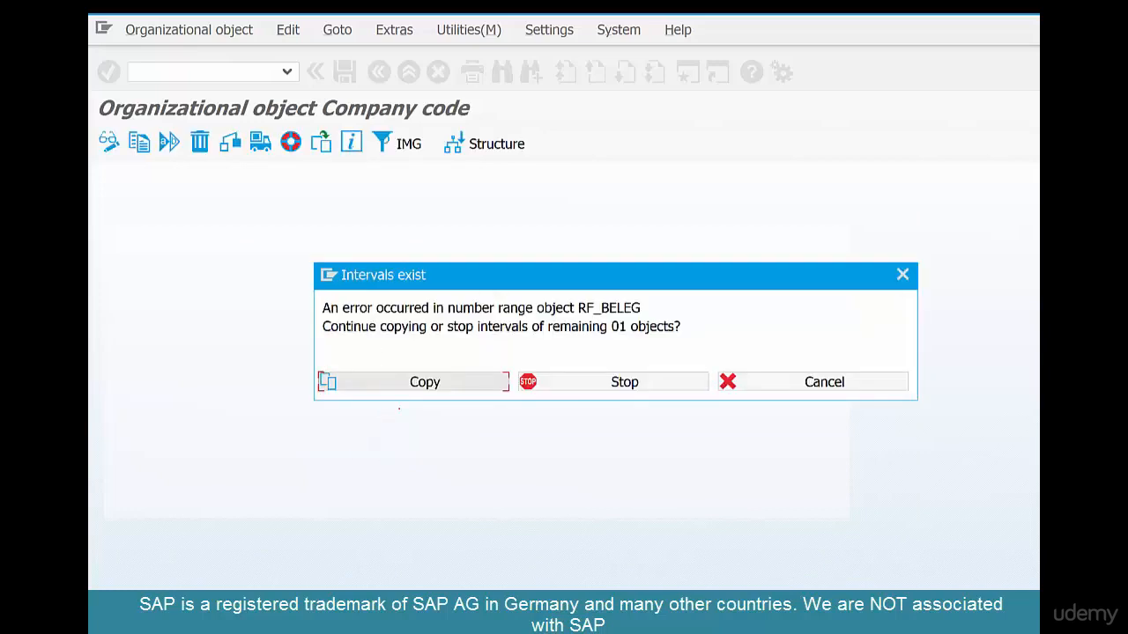
pyautogui.click(458, 385)
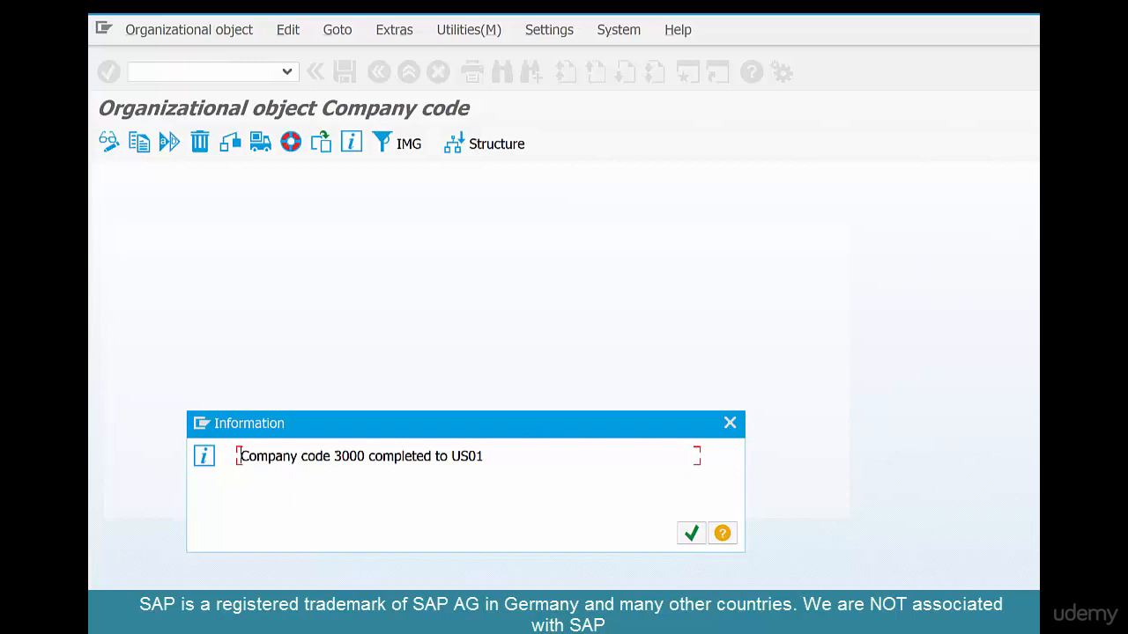
# Close the copy completion message and return to the activity selection of the implementation guide.
pyautogui.moveTo(334, 455); pyautogui.dragTo(484, 456)
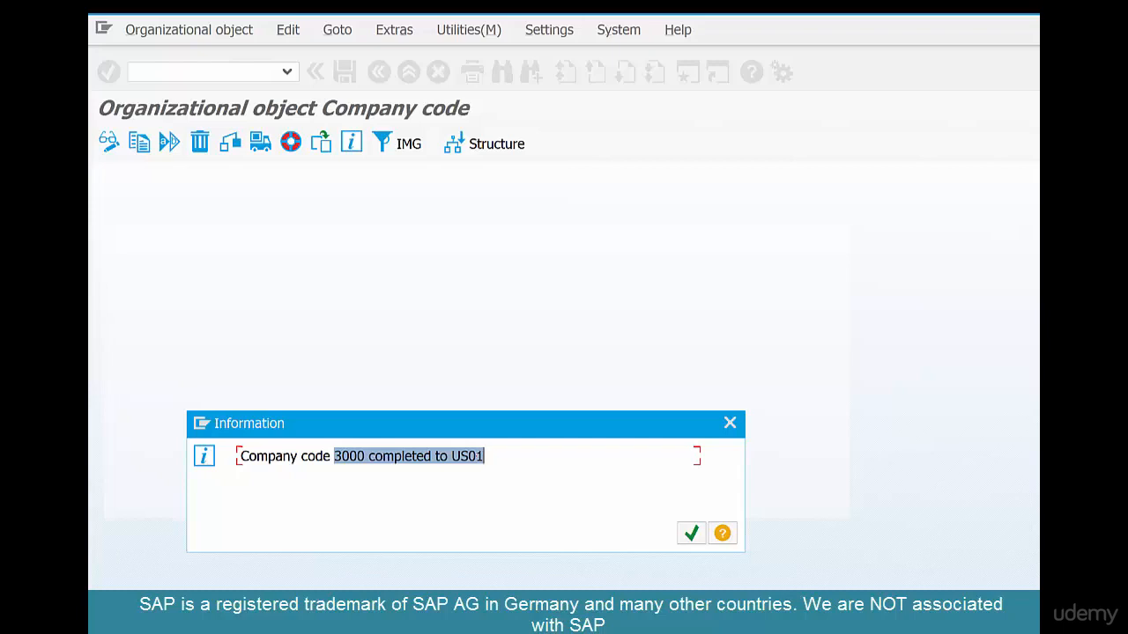
pyautogui.click(691, 533)
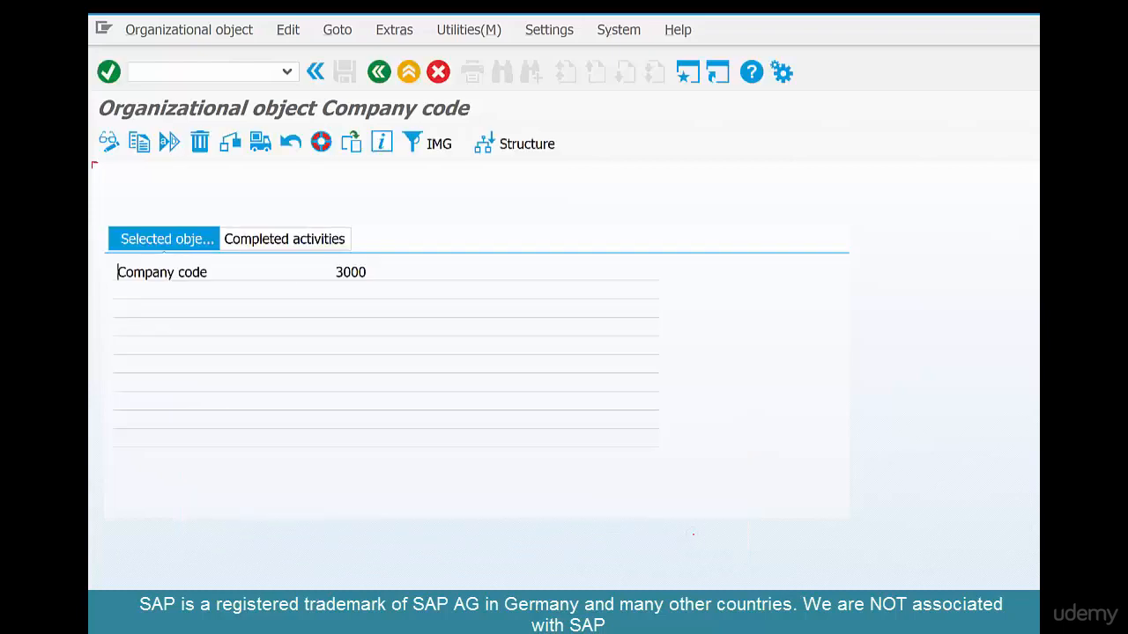
pyautogui.click(379, 72)
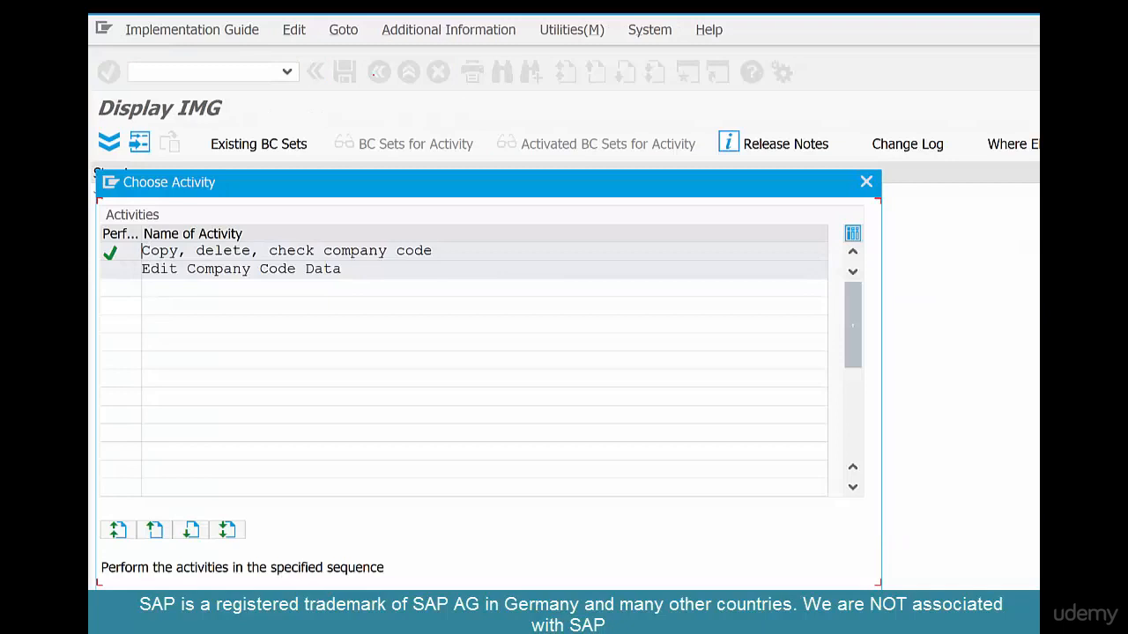
pyautogui.hotkey('alt', 'Tab')
pyautogui.hotkey('alt', 'Tab')
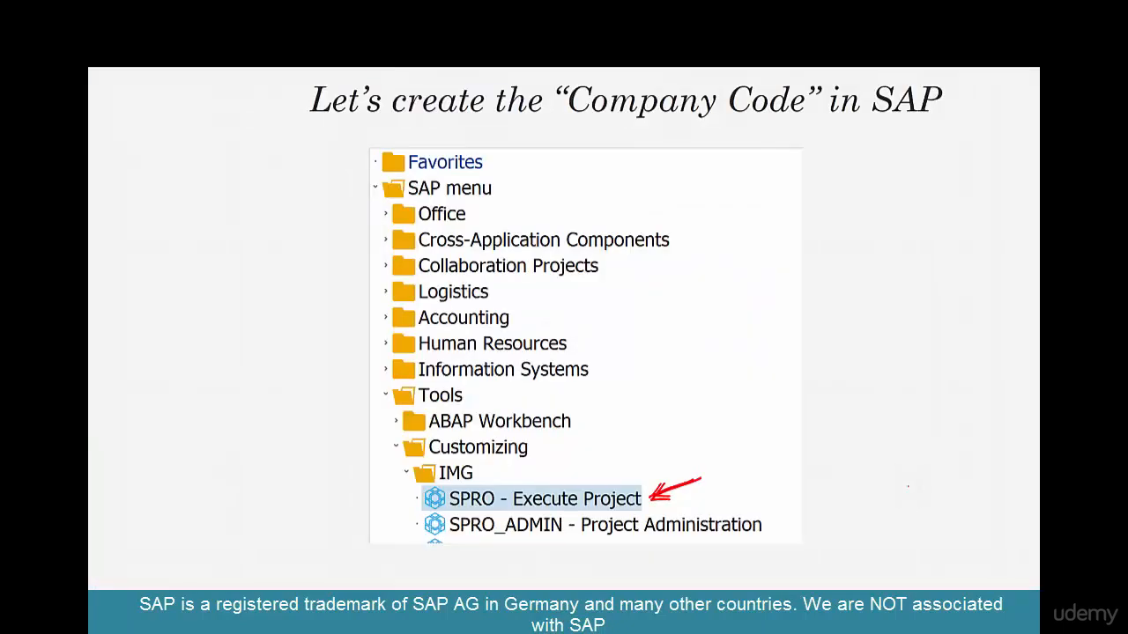
pyautogui.press('Right')
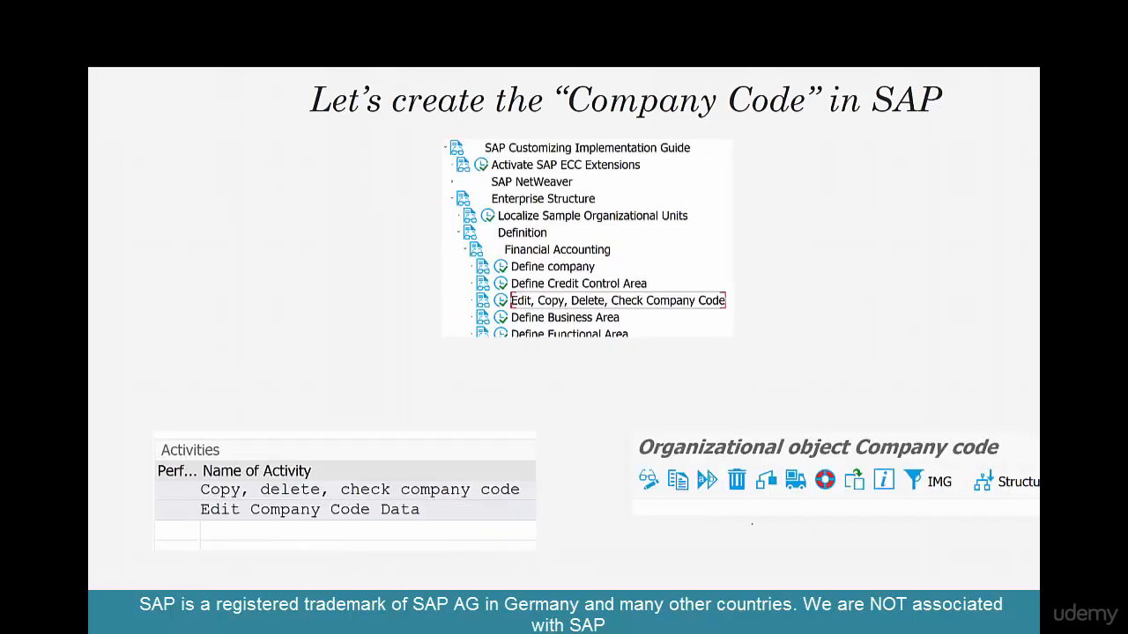